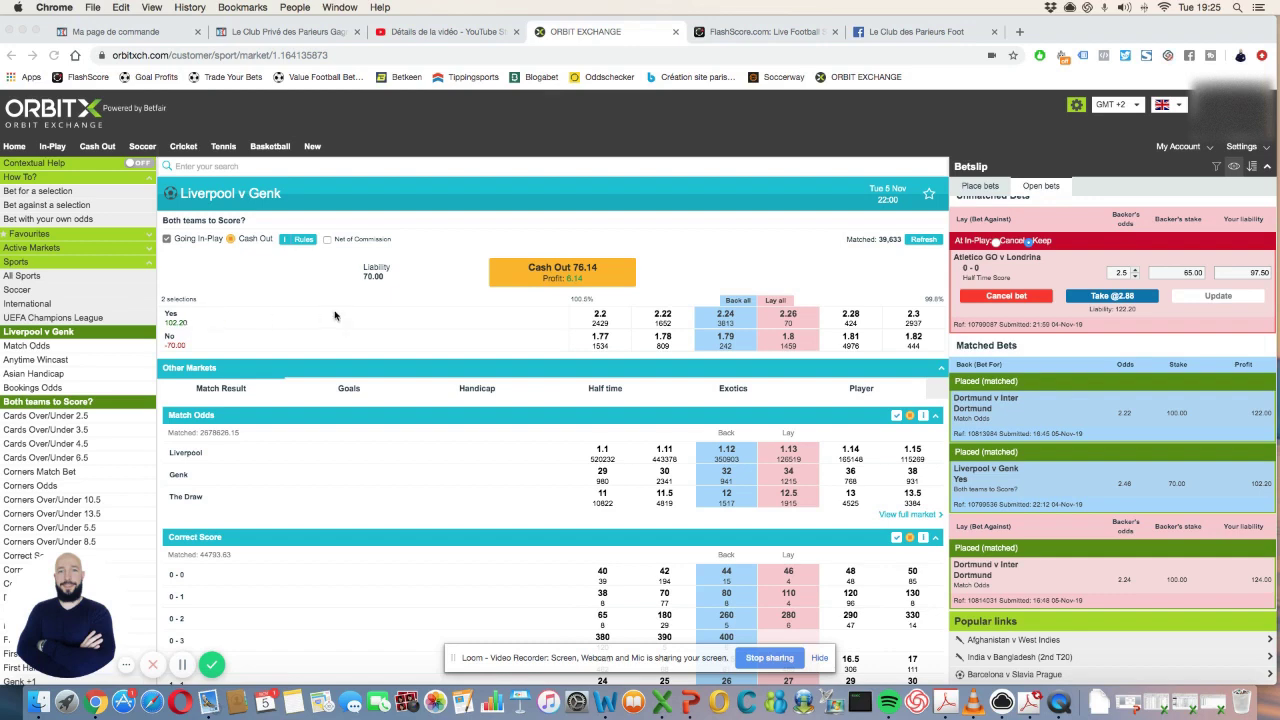
Add a lay bet on Yes in Liverpool v Genk Both teams to Score with backer's odds 1.50 and stake 70
scroll(1162, 412, "down", 2)
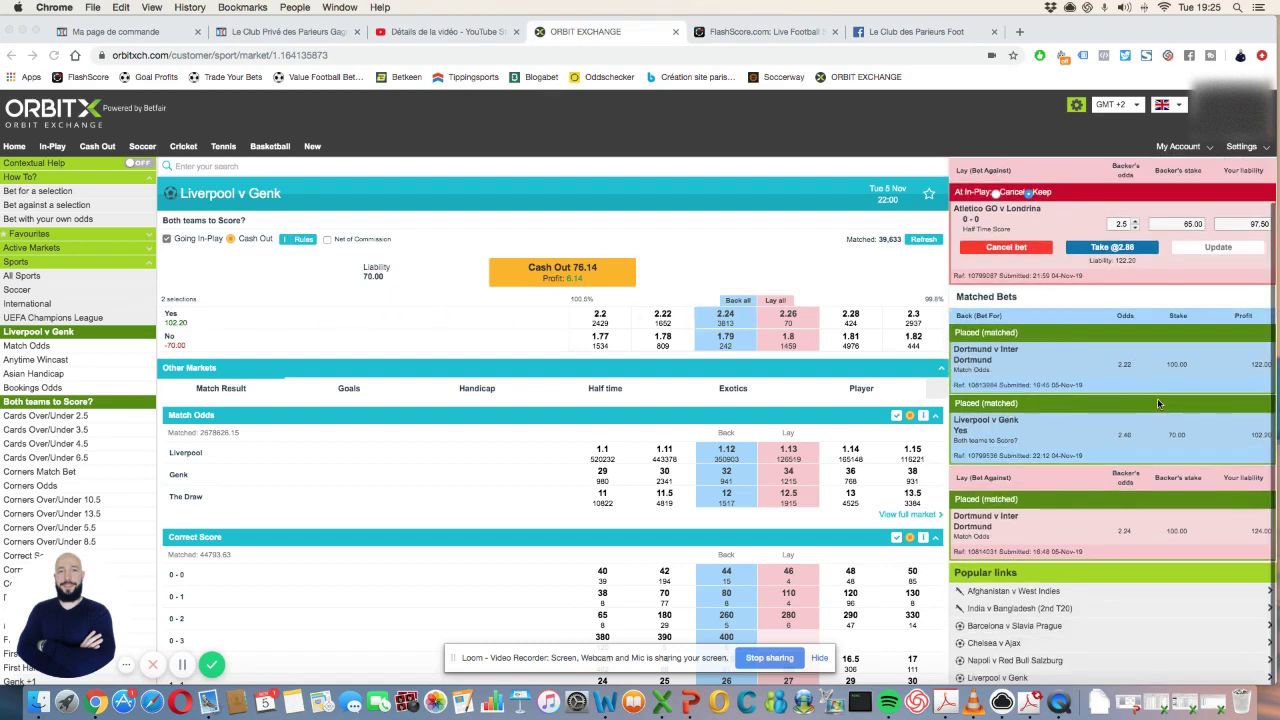
scroll(1133, 497, "up", 1)
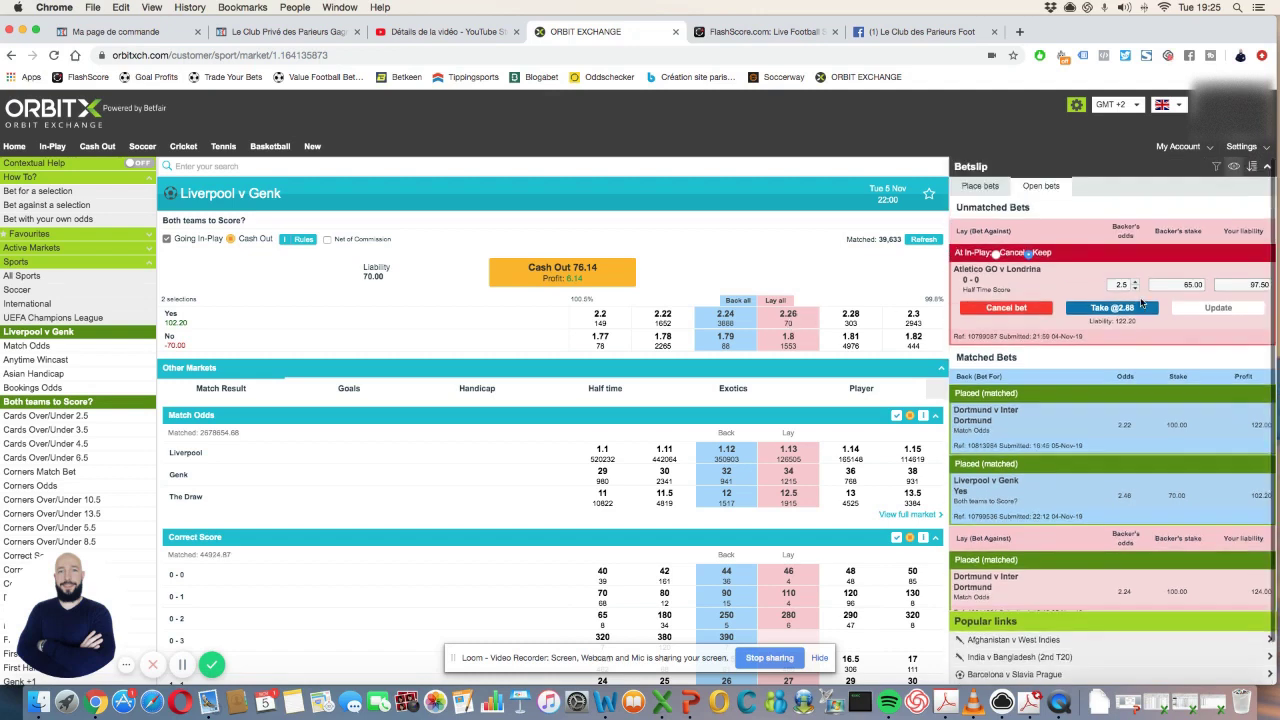
left_click(791, 319)
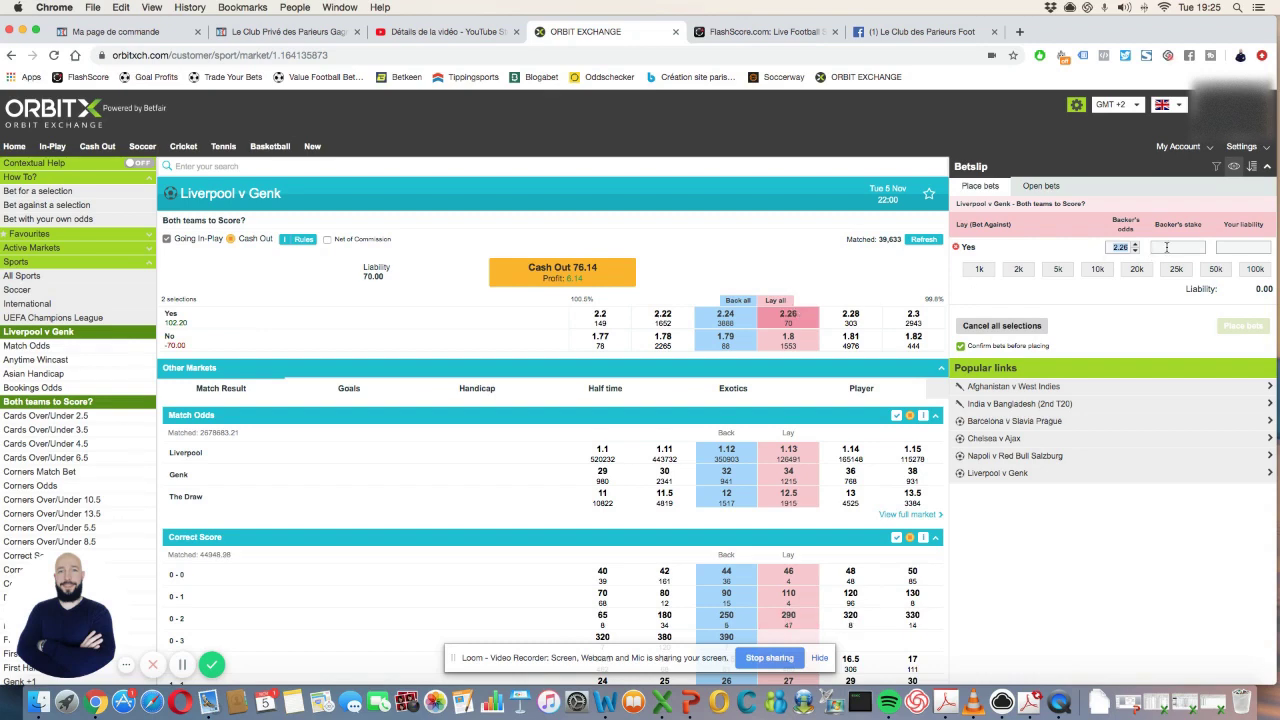
double_click(1116, 247)
type("1.50")
type("70")
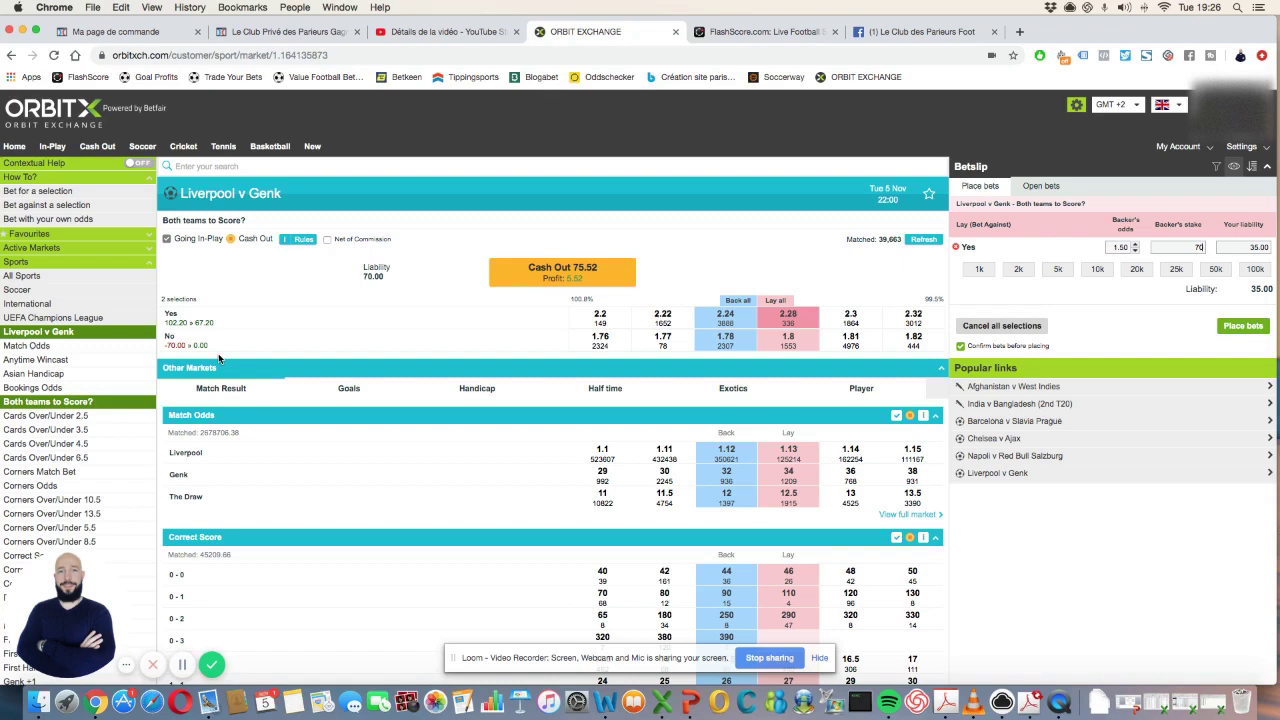
Change the backer's stake of the Yes lay bet to 115 in the betslip
double_click(1203, 247)
key("BackSpace")
key("BackSpace")
key("BackSpace")
key("BackSpace")
type("109")
type("10")
type("5")
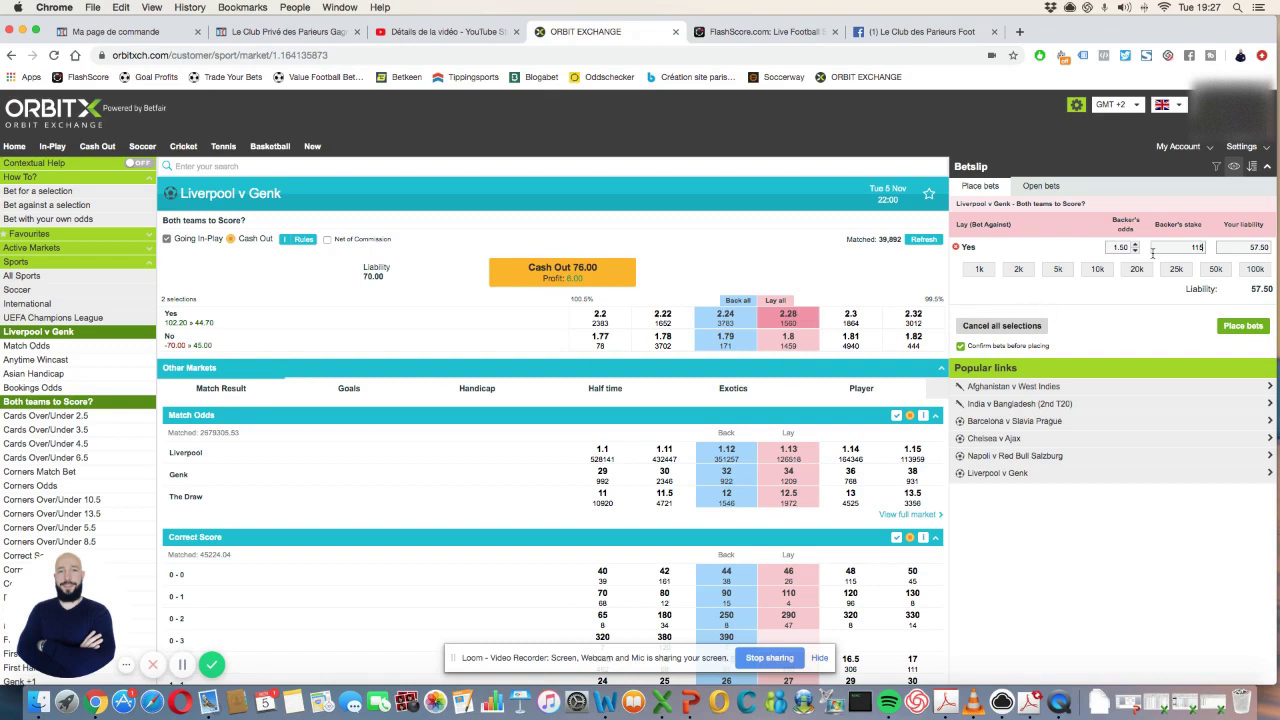
Remove the Yes lay selection from the betslip and look over the open bets
double_click(1196, 247)
left_click(955, 250)
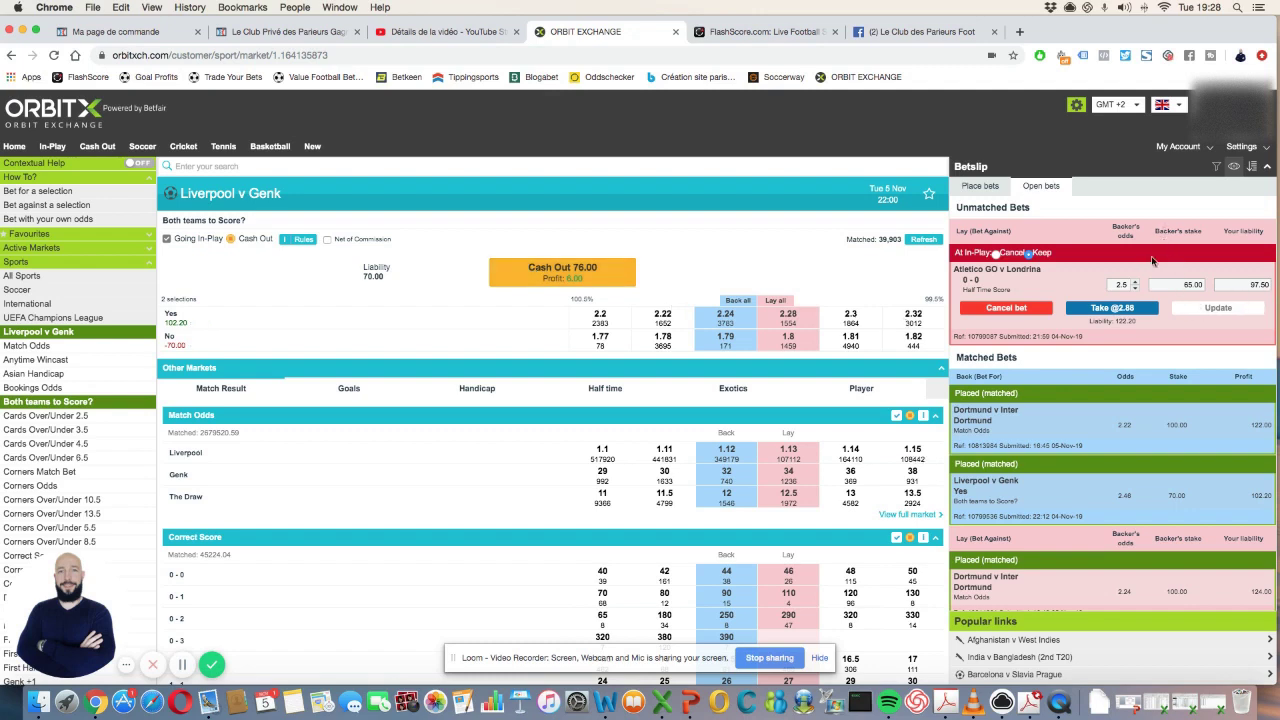
scroll(1138, 275, "down", 1)
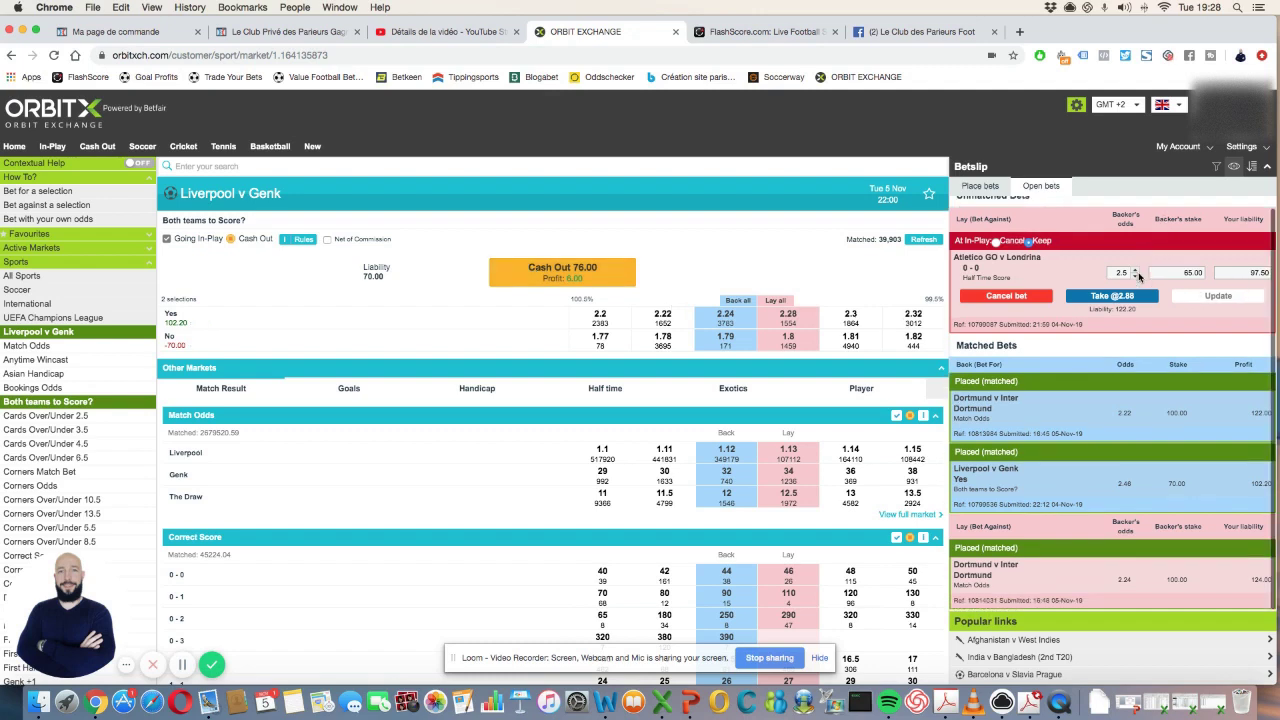
Add a lay bet on Yes in the Both teams to Score market and set the backer's odds to 1.50
left_click(786, 318)
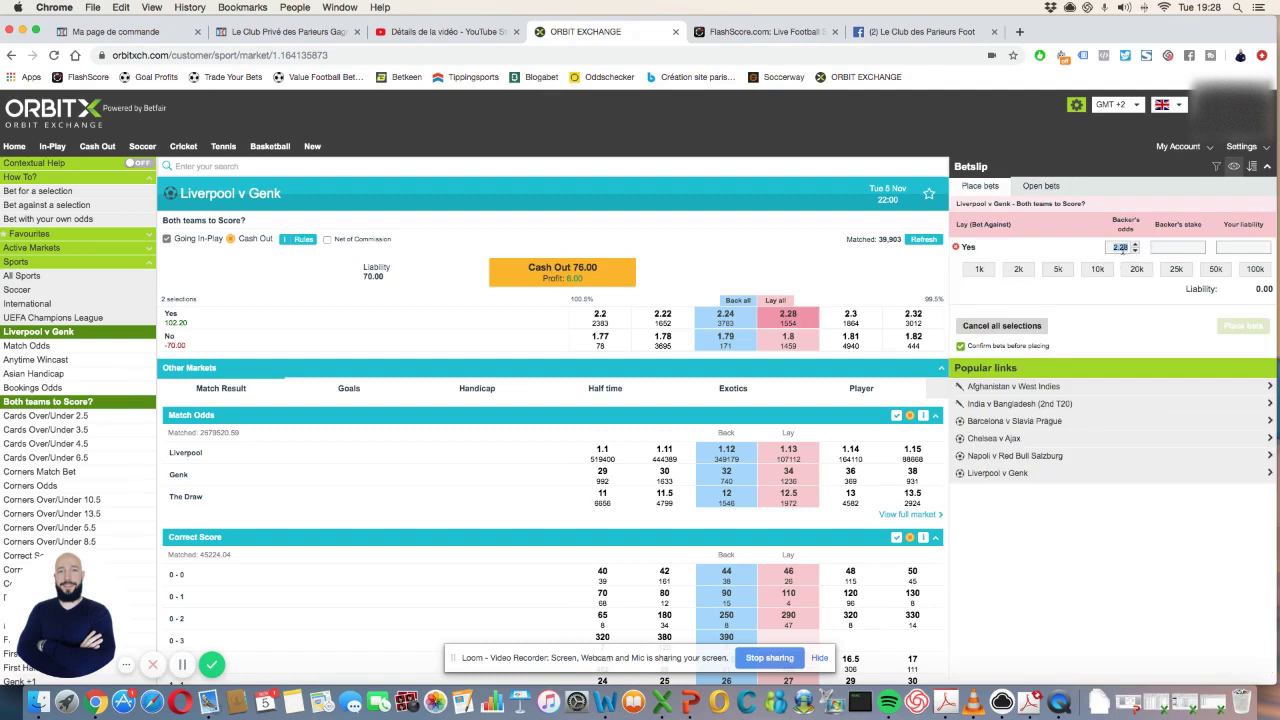
type("1")
type(".1")
key("BackSpace")
key("BackSpace")
type(".5")
Enter a backer's stake of 115 for the Yes lay bet
left_click(1185, 249)
type("10")
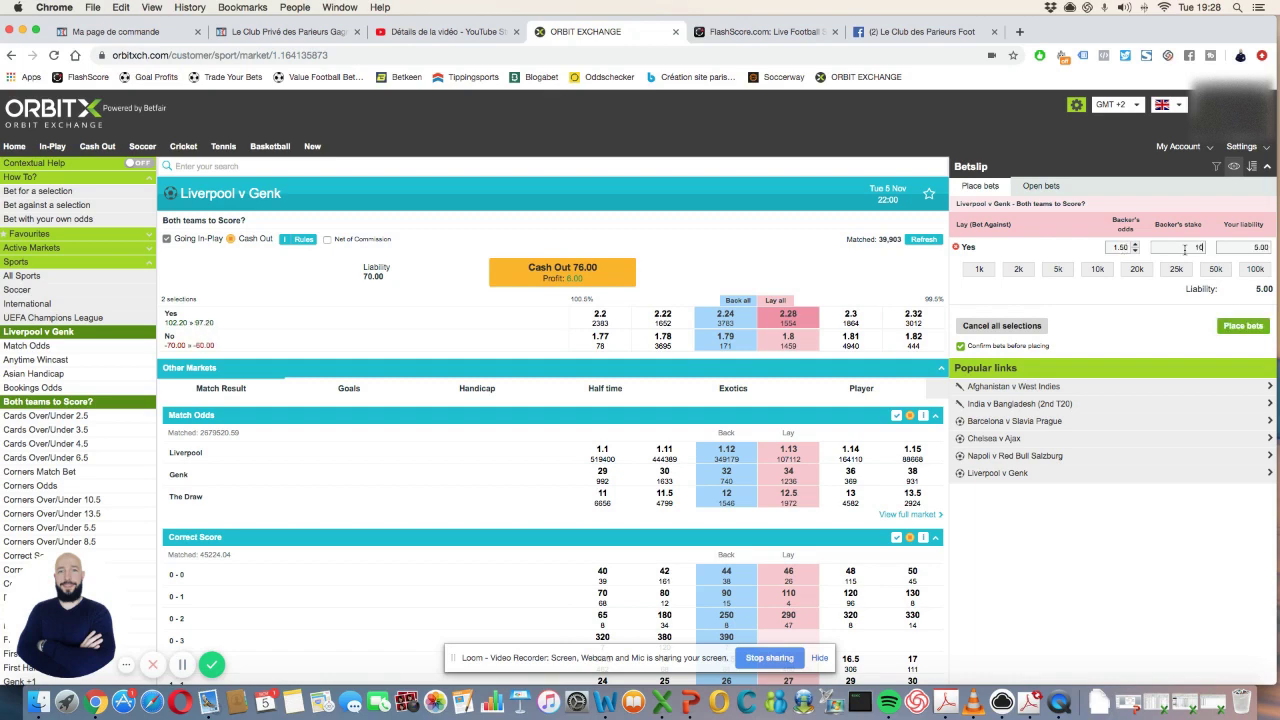
type("0")
key("BackSpace")
type("1")
key("BackSpace")
type("5")
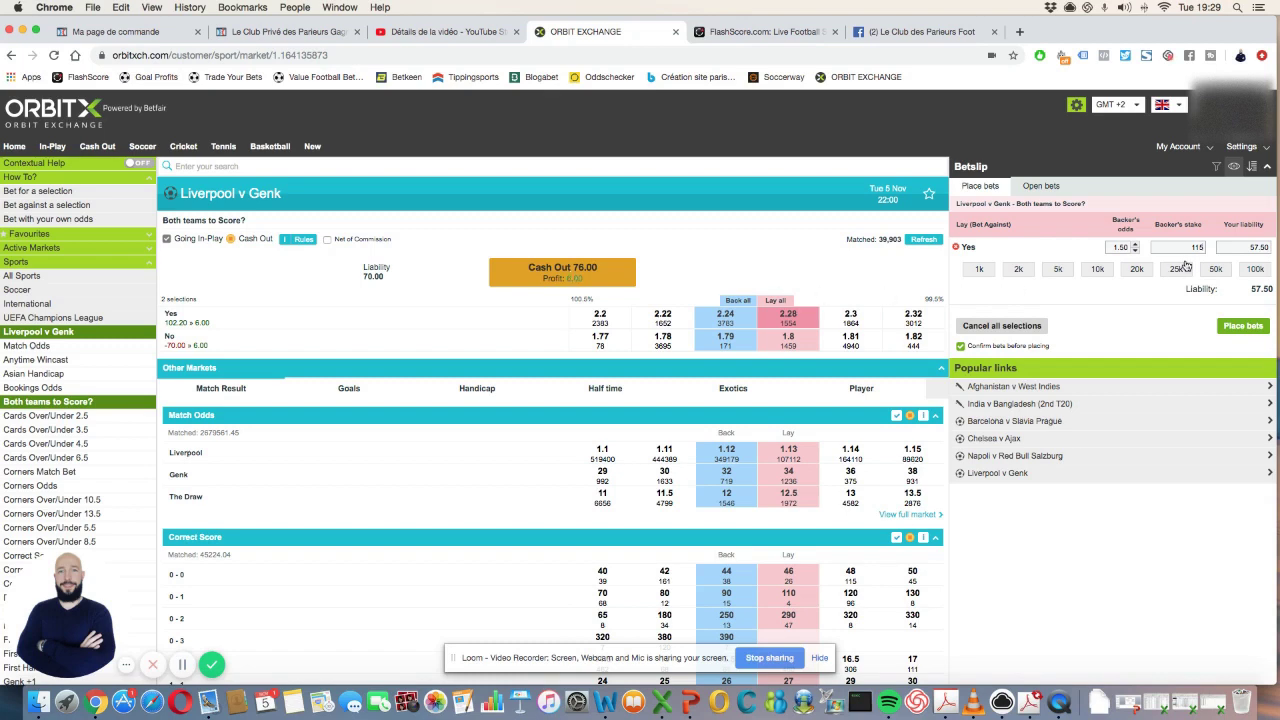
left_click_drag(1188, 247, 1204, 247)
left_click(1194, 247)
left_click(1115, 247)
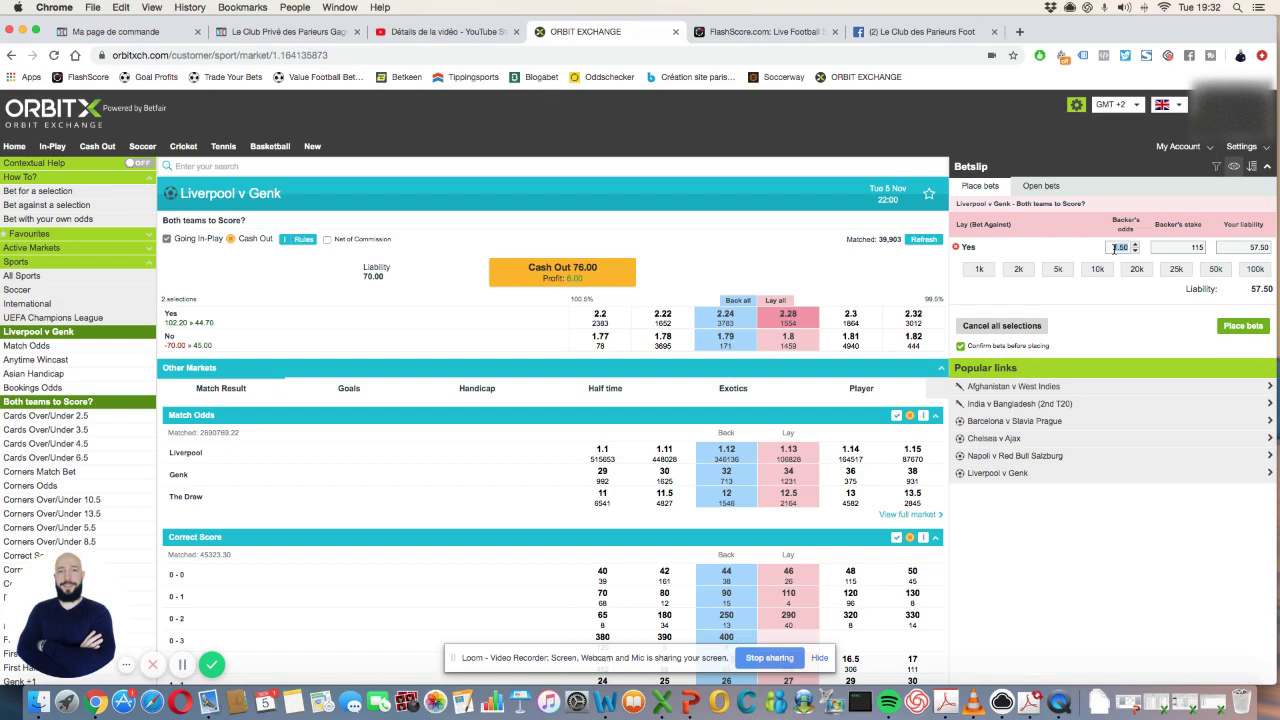
left_click(1120, 250)
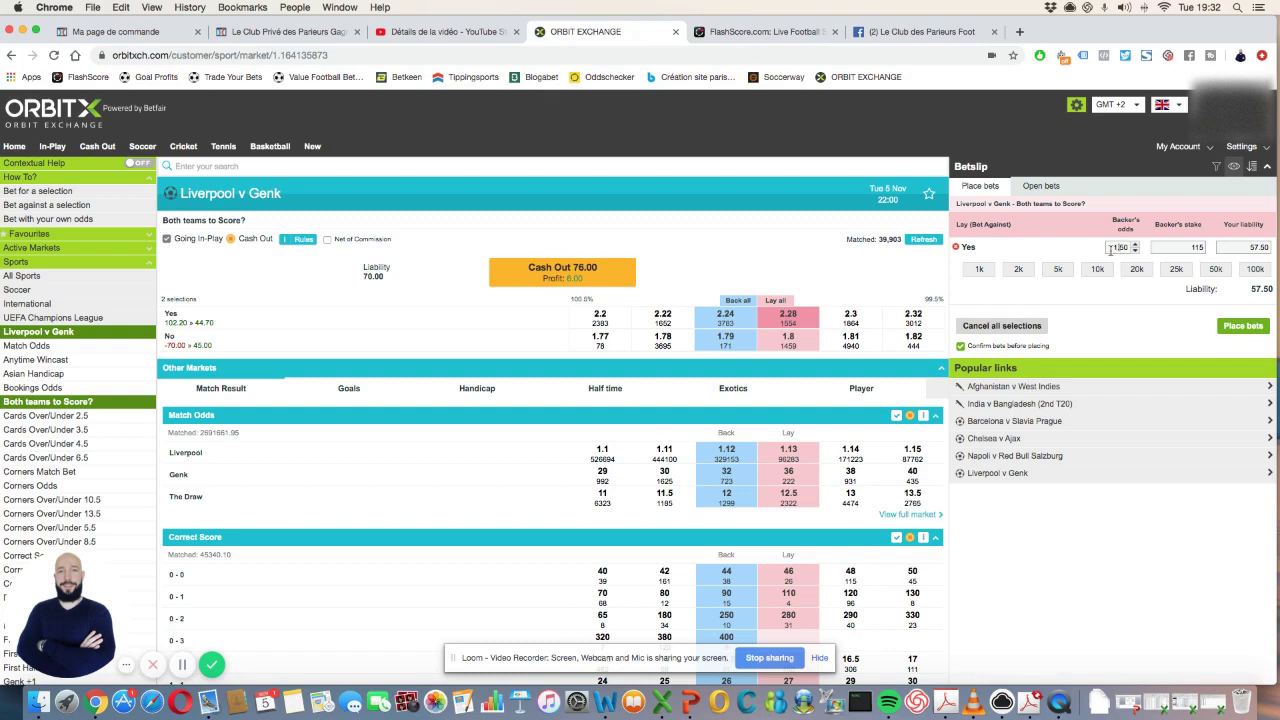
double_click(1120, 249)
left_click(1121, 247)
Try backer's stakes of 70 and 80 on the Yes lay bet to compare the projected outcomes
double_click(1197, 246)
type("70")
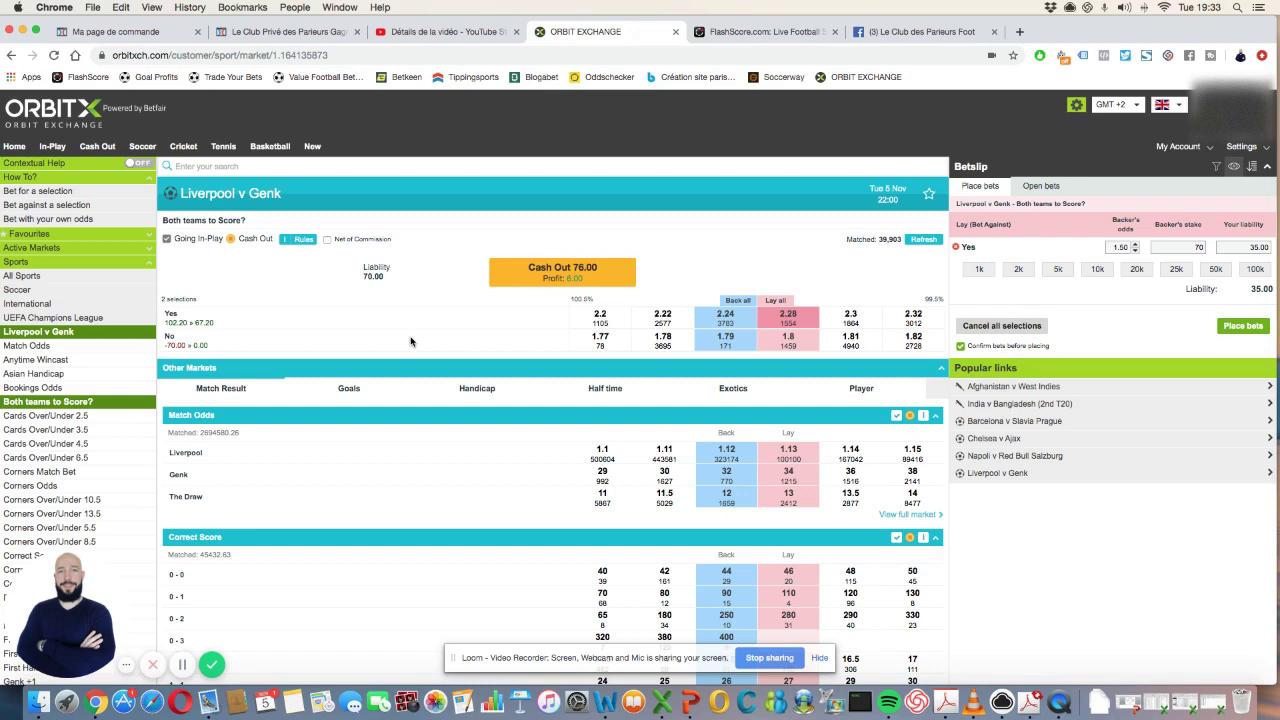
double_click(1199, 248)
type("8")
key("BackSpace")
type("0")
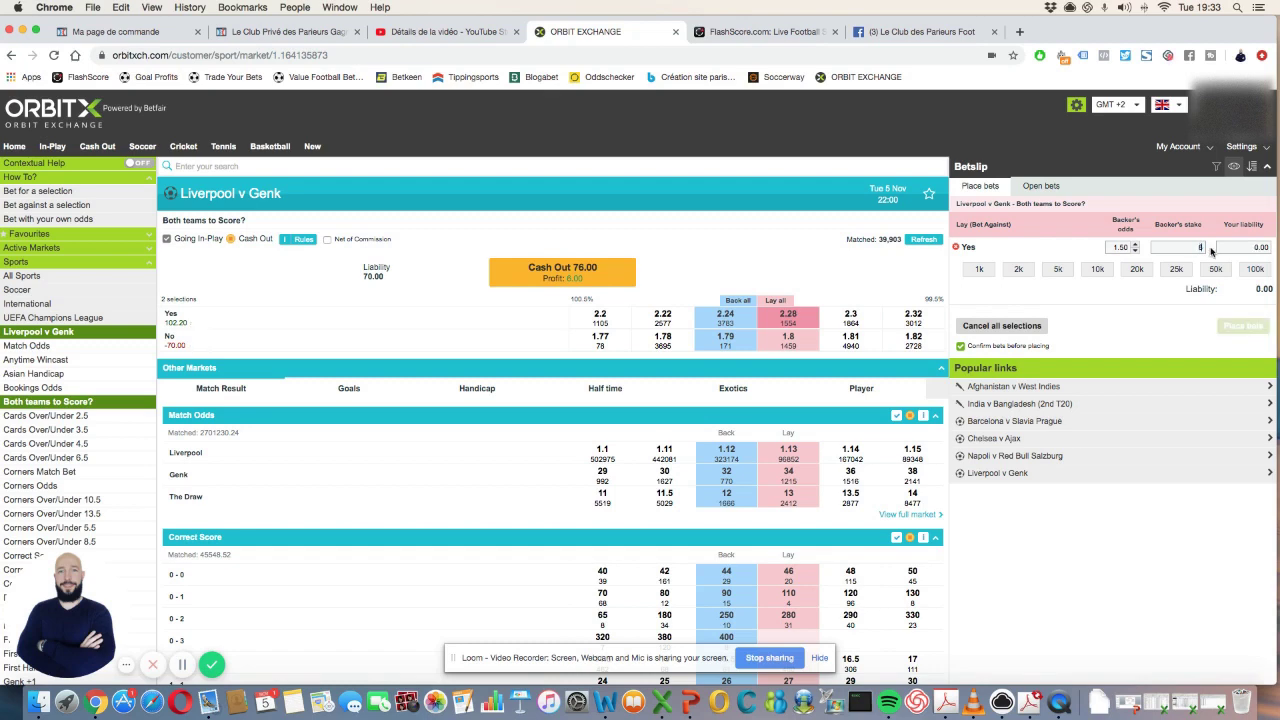
type("0")
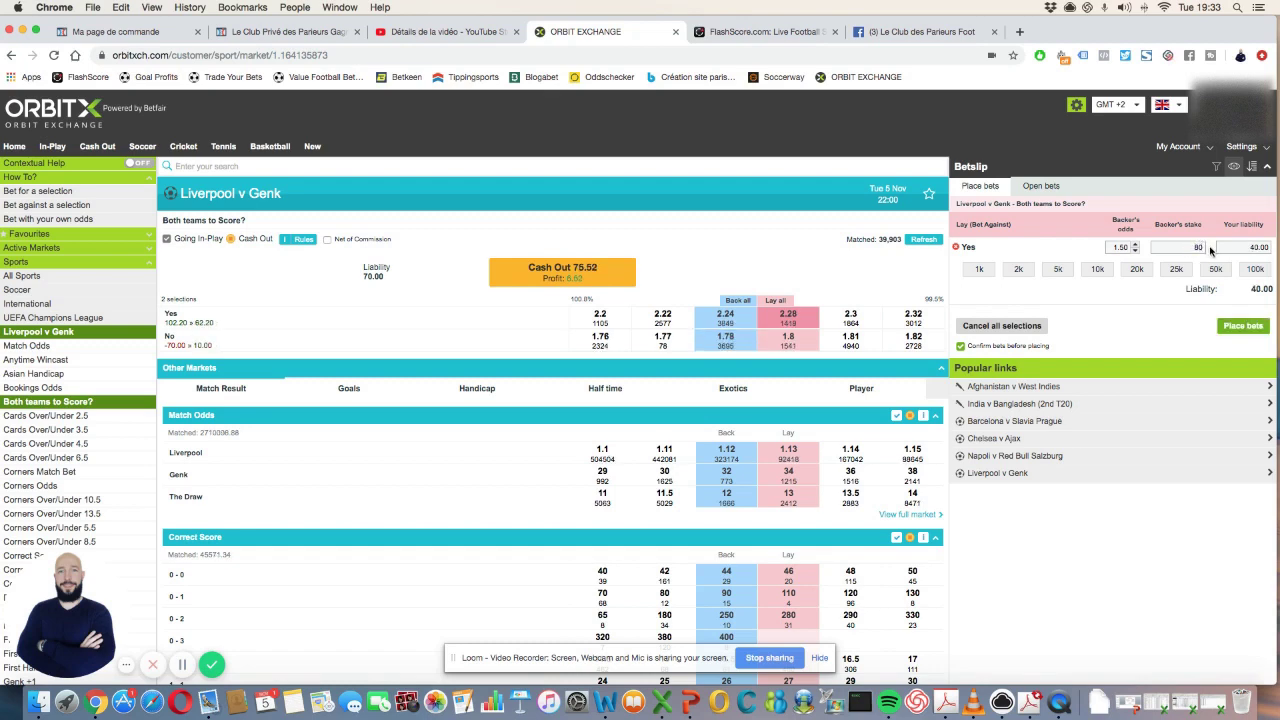
Set the backer's stake of the Yes lay bet to 70 and preview the market's cash-out outcome
key("BackSpace")
key("BackSpace")
type("70")
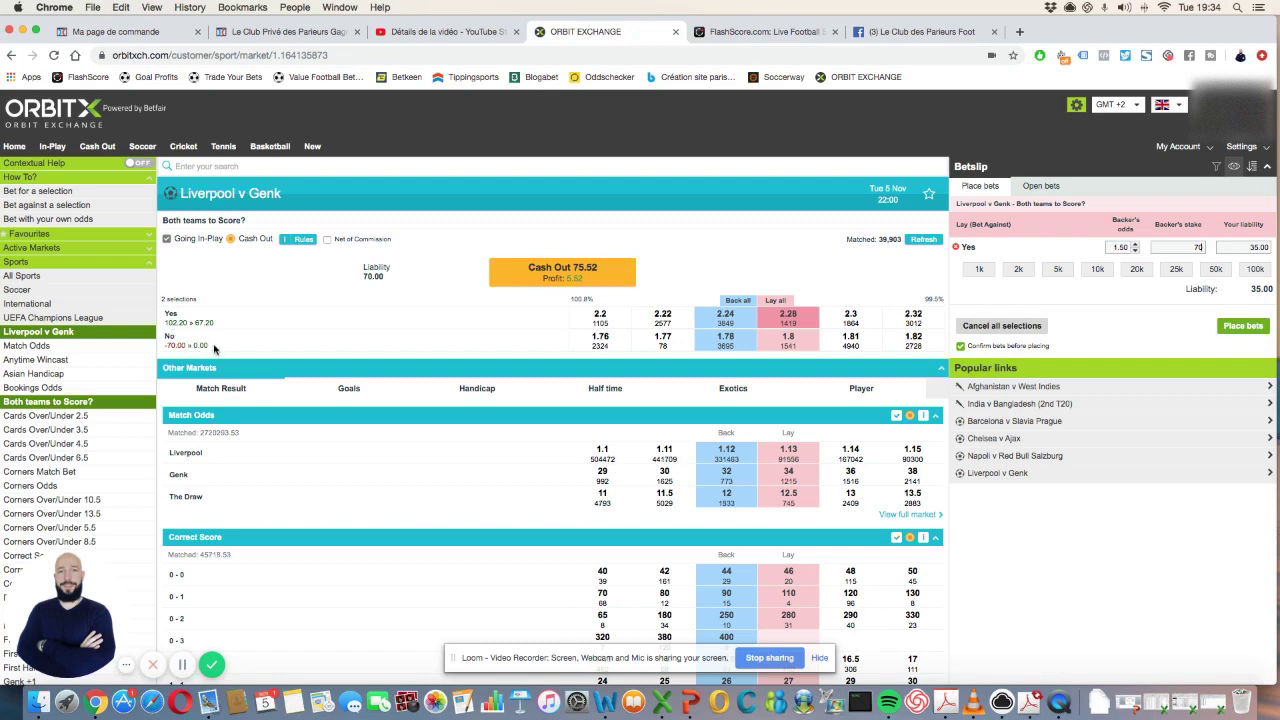
left_click(560, 278)
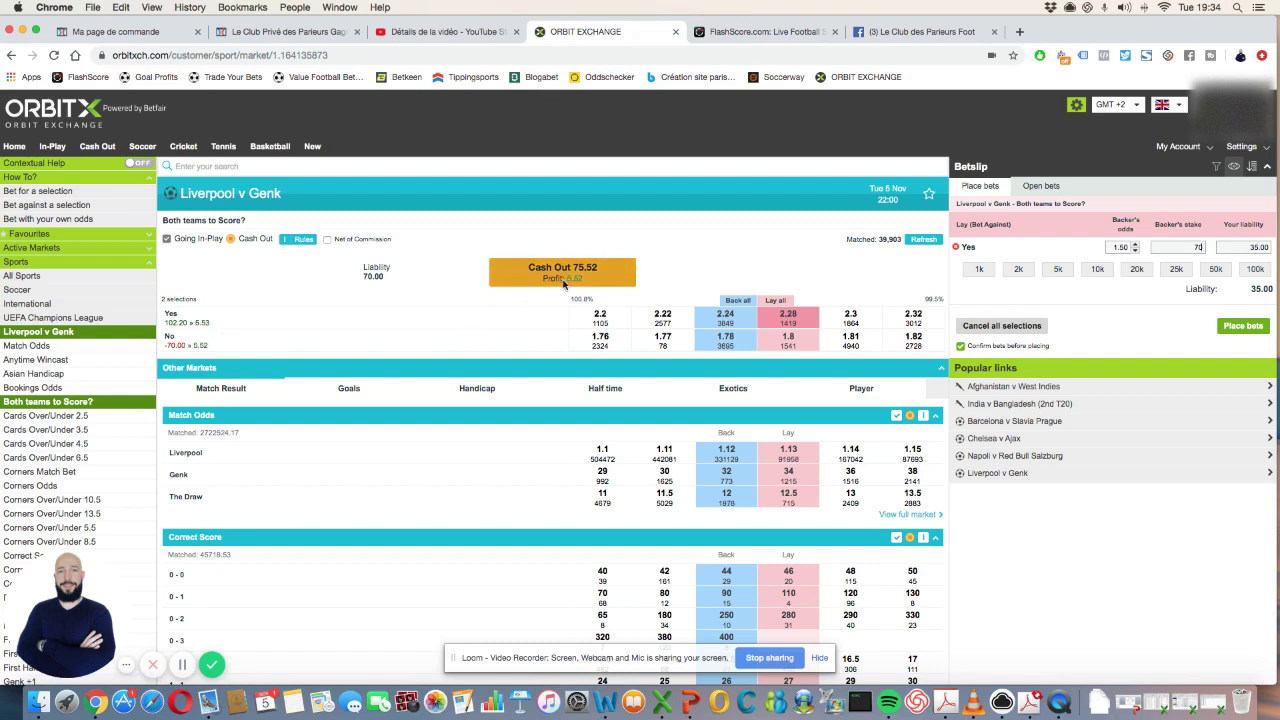